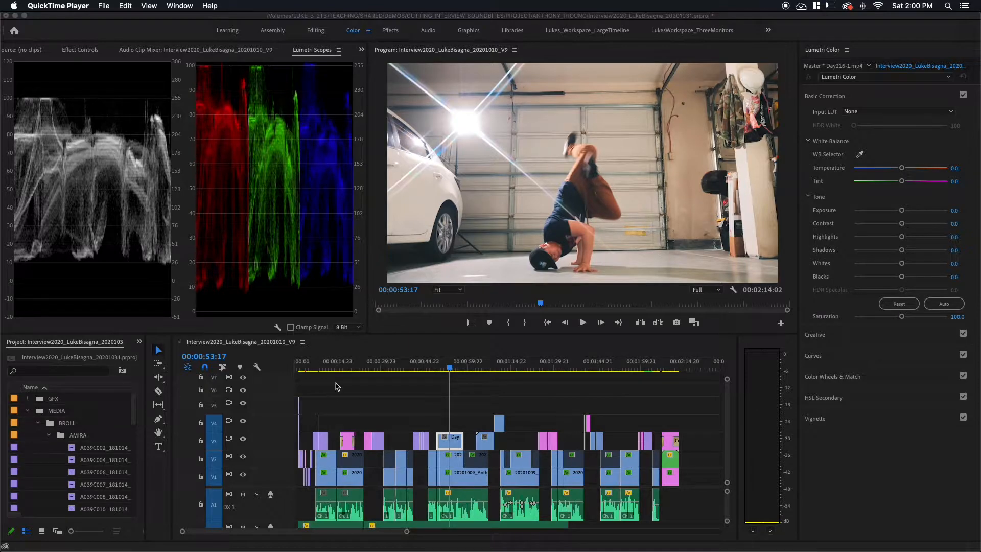
Step: Set the Day216-1.mp4 clip's exposure to -0.4, saturation to 90.2 and contrast to 30.4, and compare the correction with the original
left_click(432, 385)
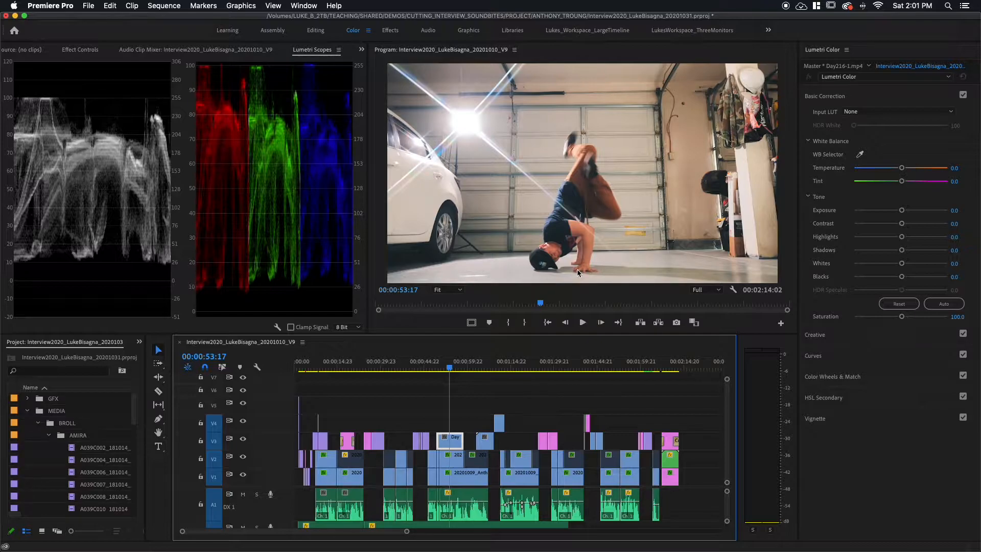
left_click_drag(901, 211, 898, 213)
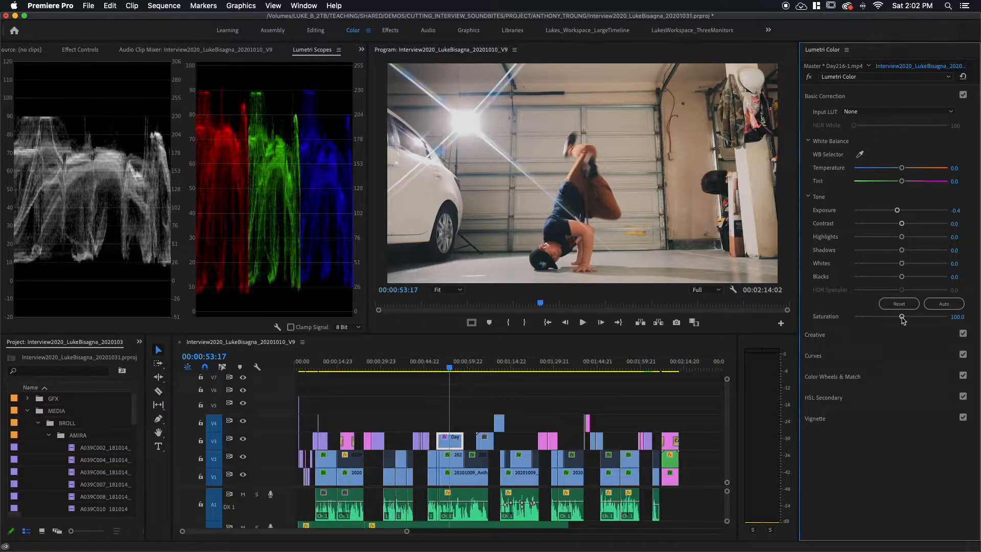
left_click_drag(902, 317, 895, 319)
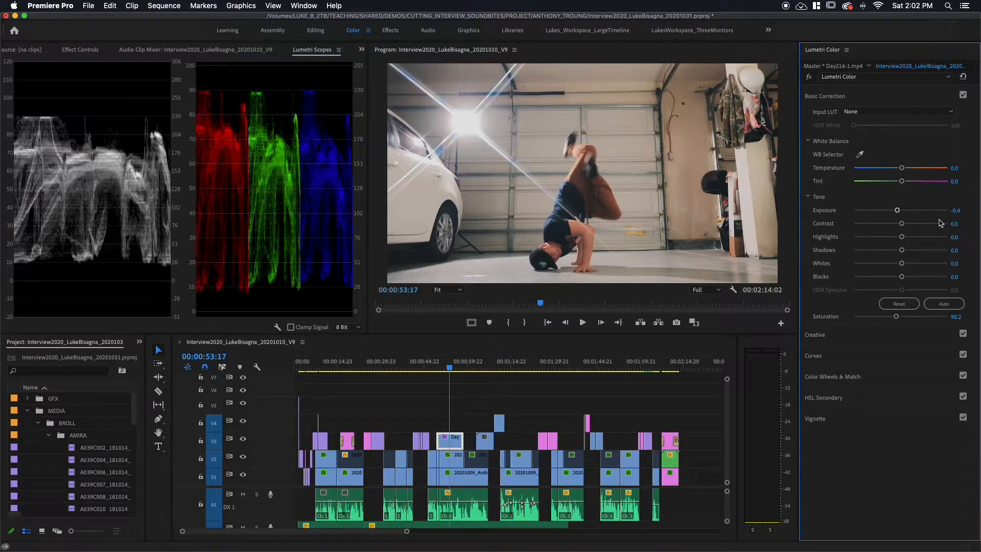
left_click_drag(904, 228, 914, 228)
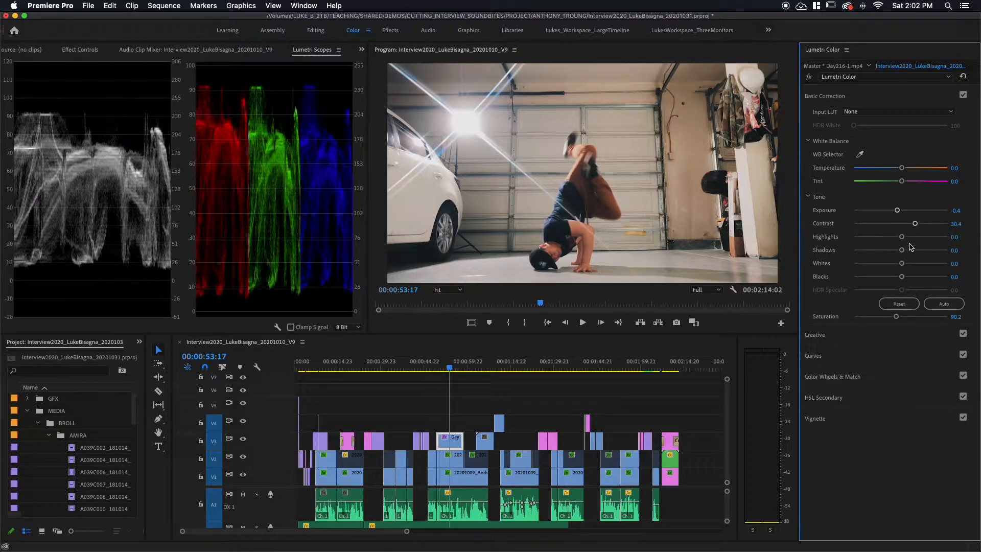
left_click(809, 78)
left_click(809, 77)
left_click(809, 77)
left_click(809, 78)
Step: Correct the Day213-1.mp4 clip near 00:01:04:07 with exposure -0.3, temperature -3.3, saturation 112.0 and contrast 28.3
left_click(485, 440)
left_click(480, 368)
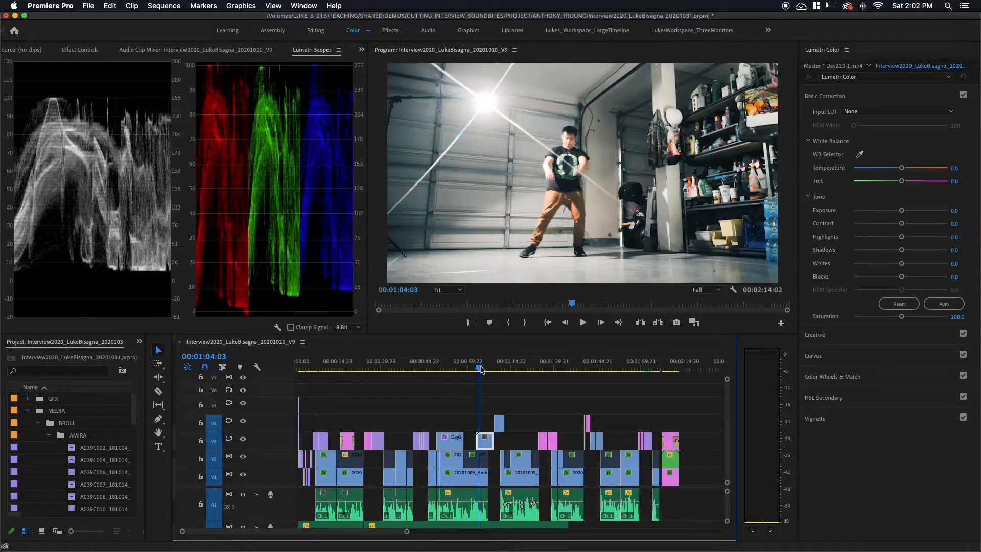
left_click_drag(481, 369, 481, 369)
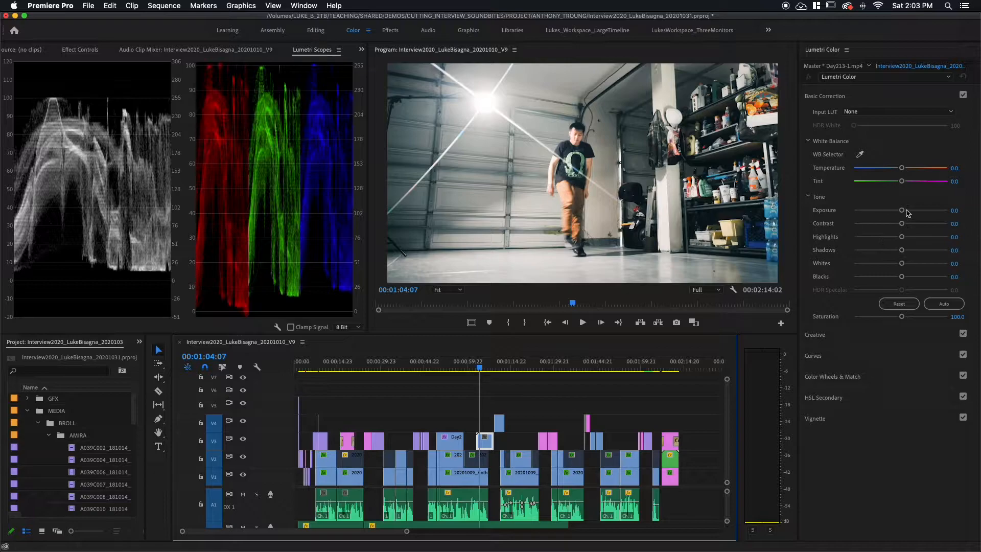
left_click_drag(903, 212, 898, 213)
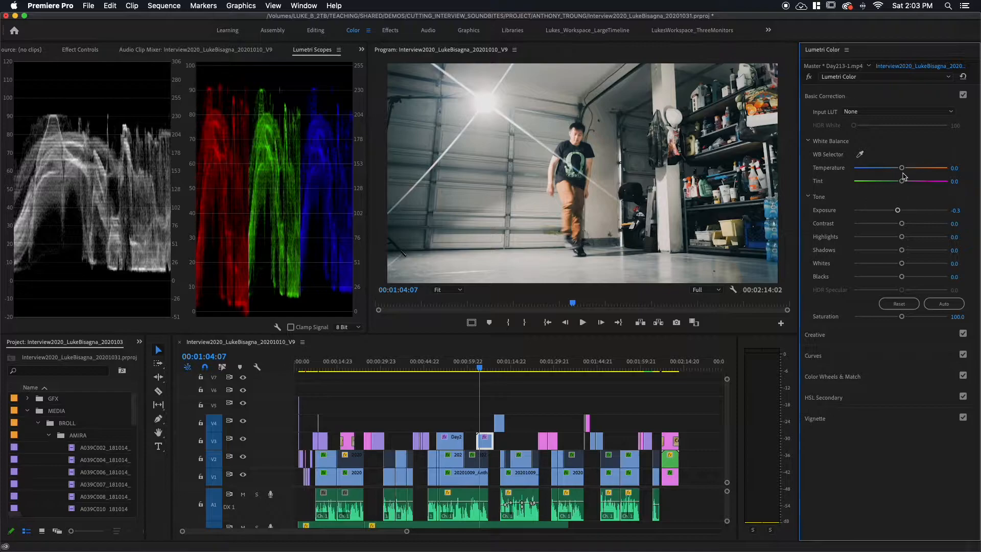
left_click_drag(902, 168, 900, 172)
left_click_drag(902, 317, 906, 317)
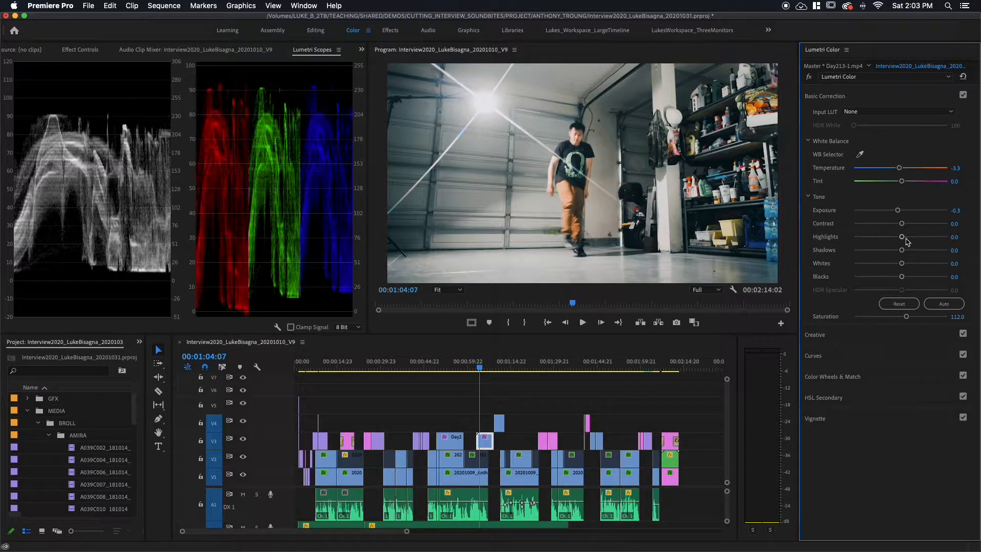
left_click_drag(901, 224, 914, 226)
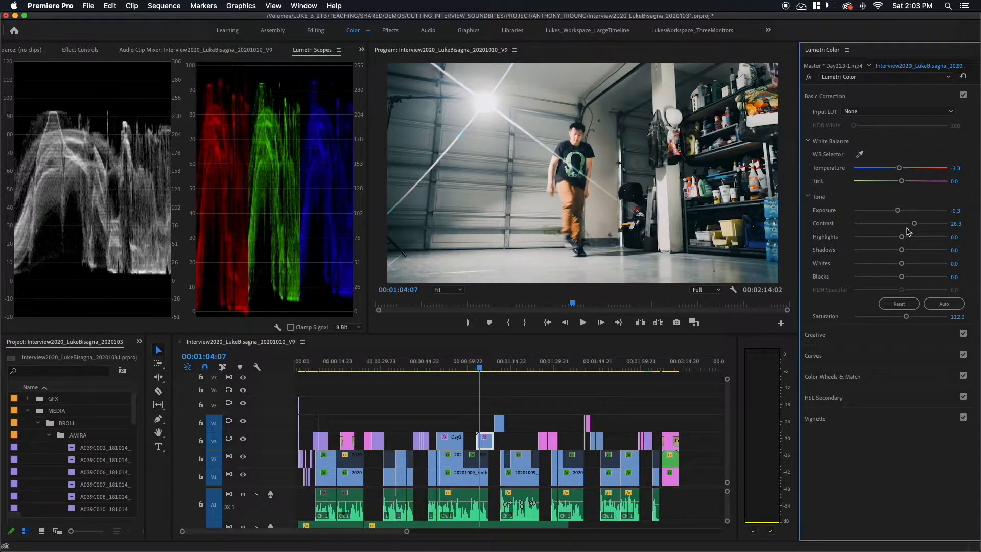
Step: Compare the Day213-1.mp4 clip with and without its Lumetri color correction several times
left_click(808, 77)
left_click(809, 78)
left_click(809, 78)
left_click(810, 78)
left_click(809, 78)
left_click(809, 78)
left_click(809, 78)
left_click(809, 77)
Step: Go to the Day208-2.jpg photo at 00:01:28:21 and set its exposure to -0.1
left_click(542, 366)
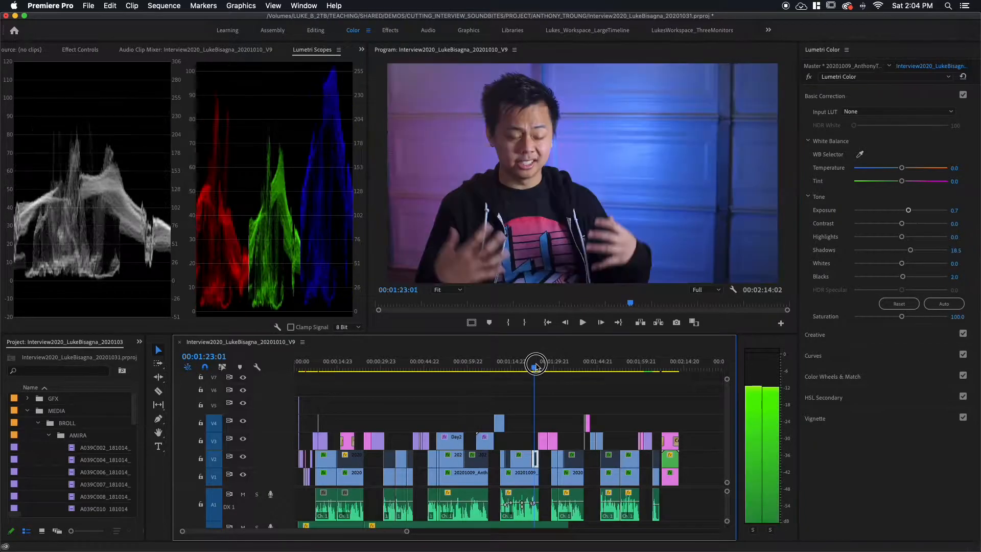
left_click(550, 366)
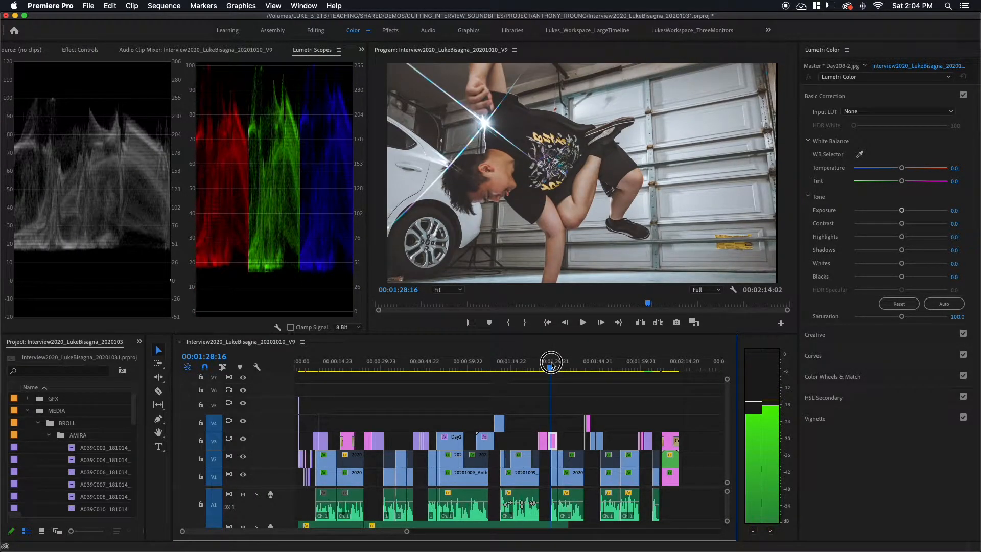
left_click(553, 367)
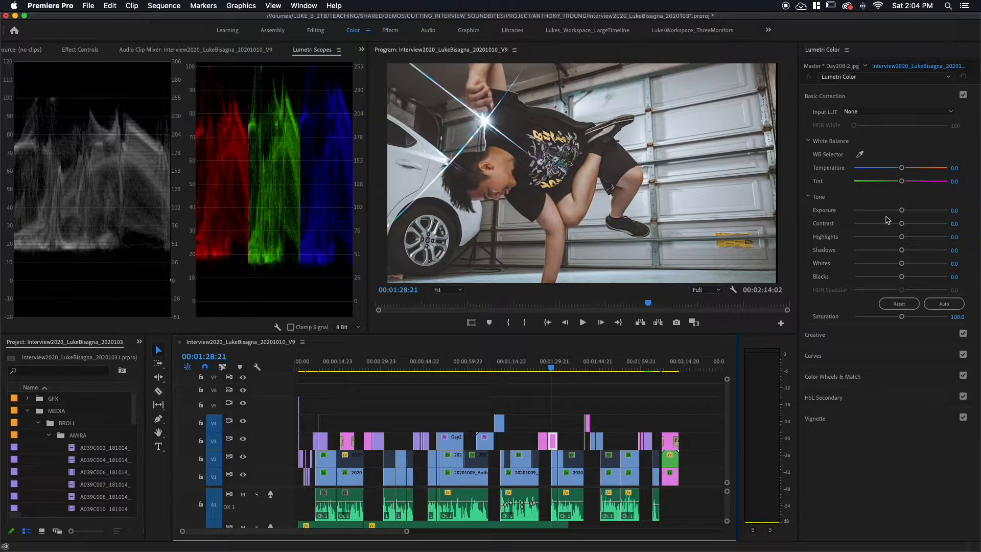
left_click_drag(902, 210, 900, 215)
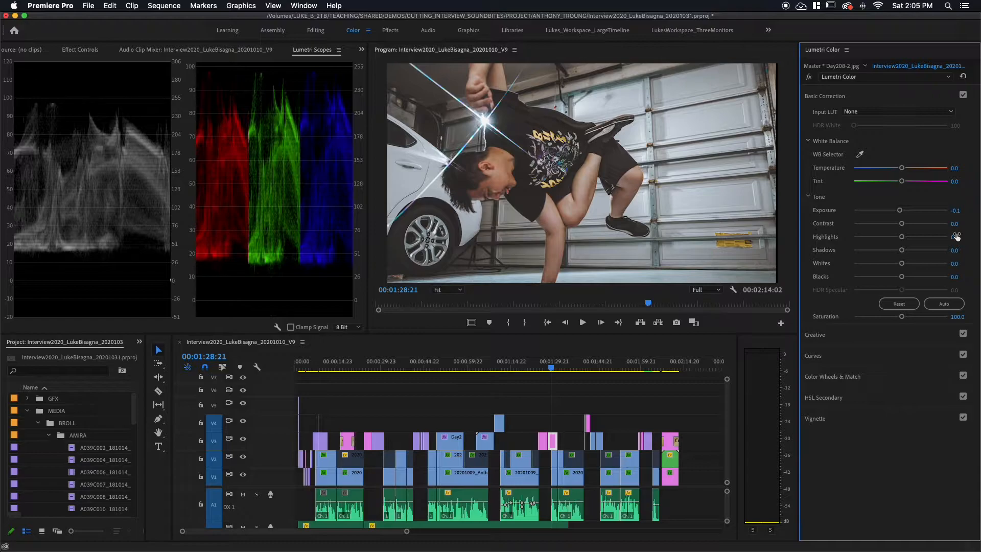
Step: Shape the photo's white RGB curve into a gentle S with three points, raising the highlights and lowering the shadows
left_click(862, 361)
left_click(861, 302)
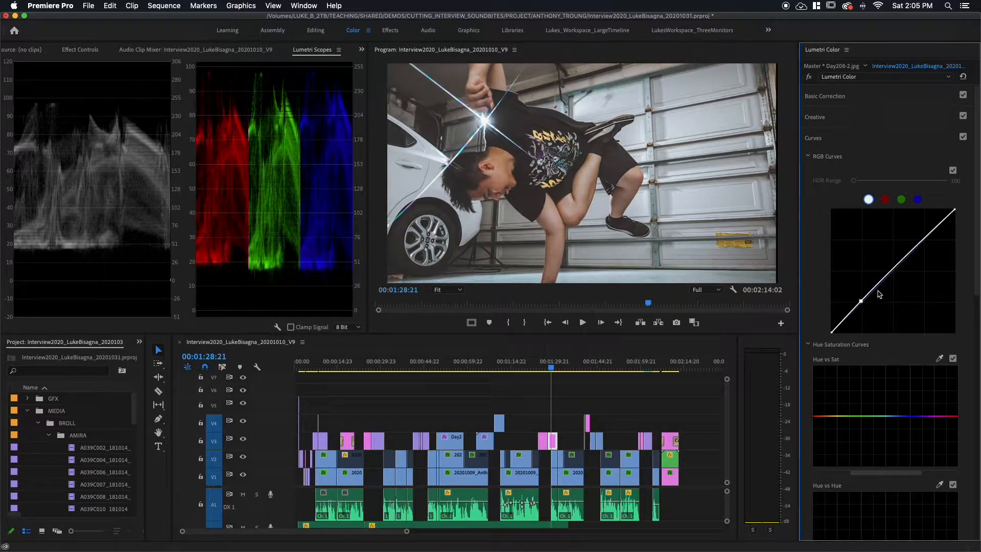
left_click(894, 269)
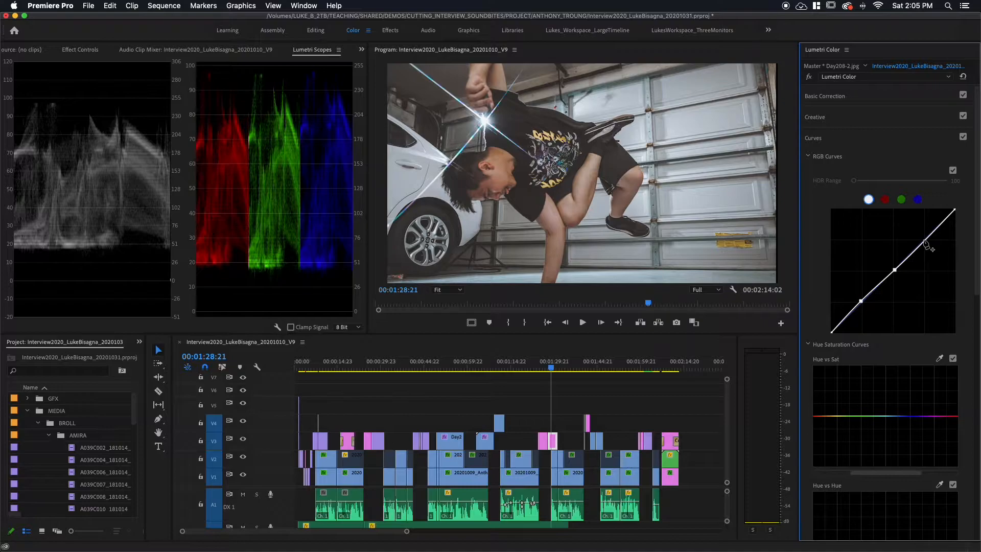
left_click_drag(923, 242, 921, 235)
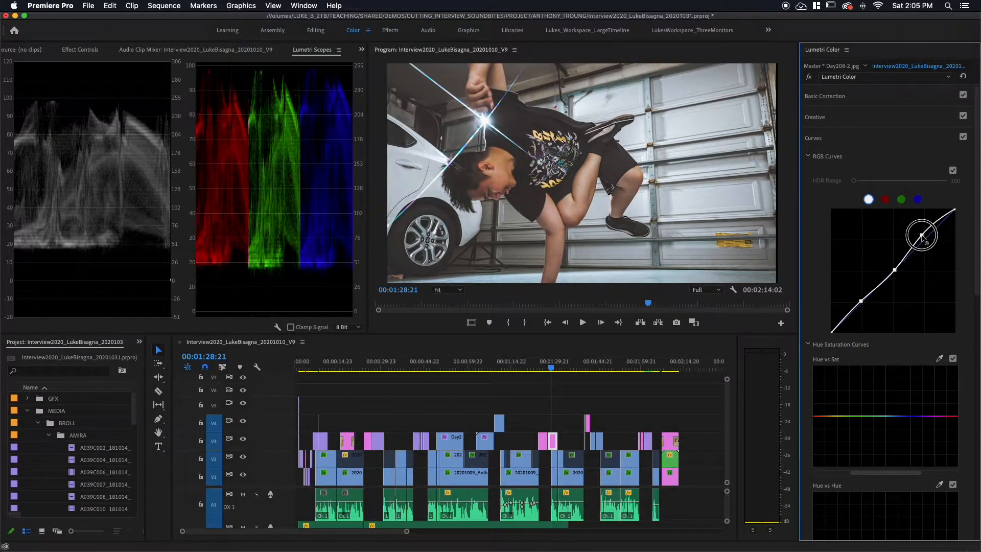
left_click_drag(861, 301, 865, 306)
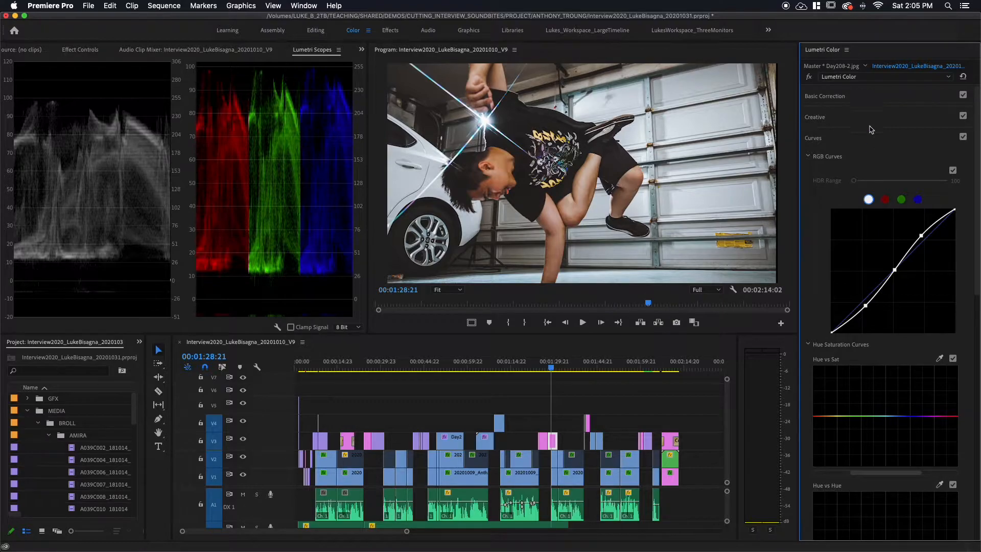
Step: Set the Day208-2.jpg photo's saturation to 112.0 and temperature to -3.3, and compare the correction with the original
left_click(883, 101)
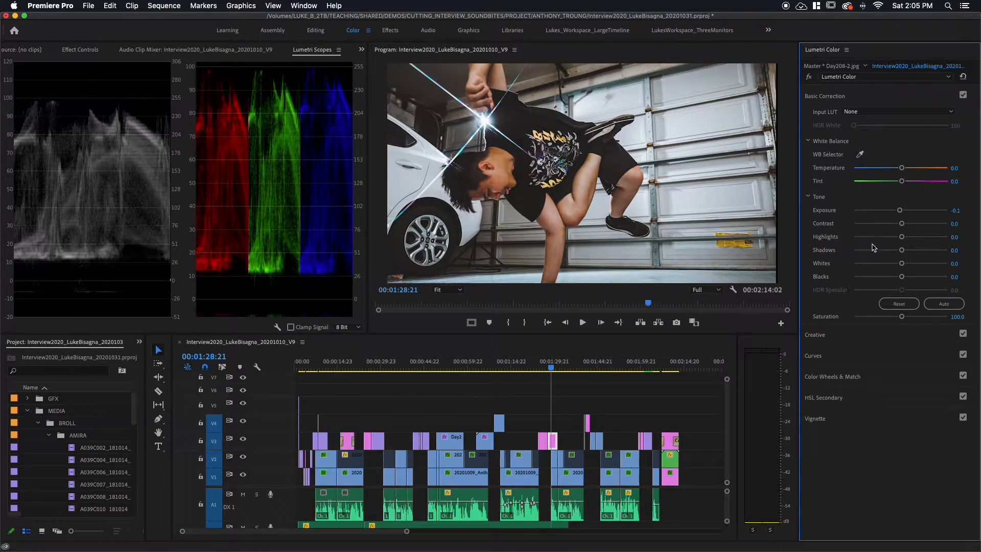
left_click_drag(901, 317, 907, 318)
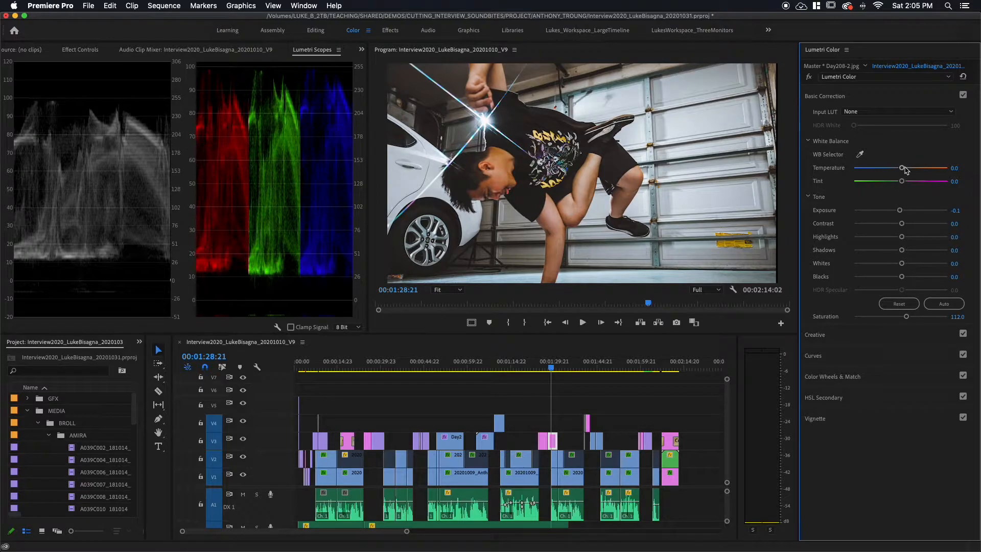
left_click_drag(902, 168, 904, 168)
left_click_drag(902, 172, 900, 172)
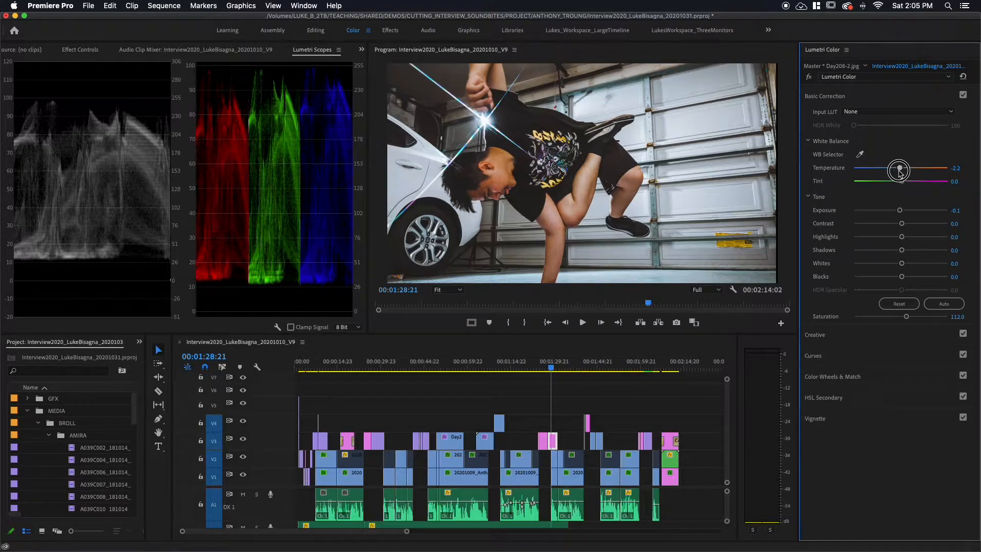
left_click_drag(900, 173, 898, 173)
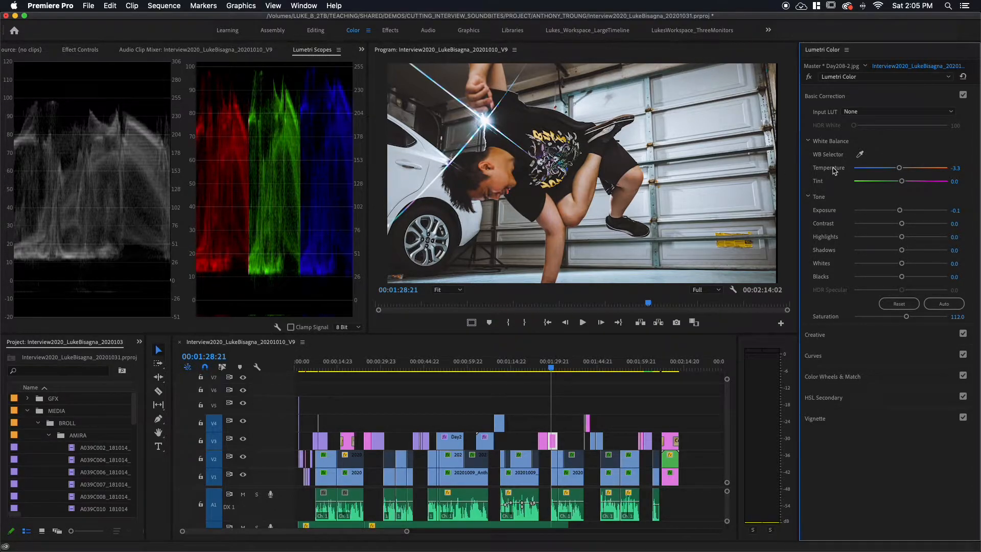
left_click(810, 77)
left_click(810, 78)
left_click(810, 77)
left_click(810, 78)
Step: Go to the handstand photo at 00:01:40:11 and disable its blurred background copy on track V3
left_click(585, 368)
key("=")
key("=")
key("=")
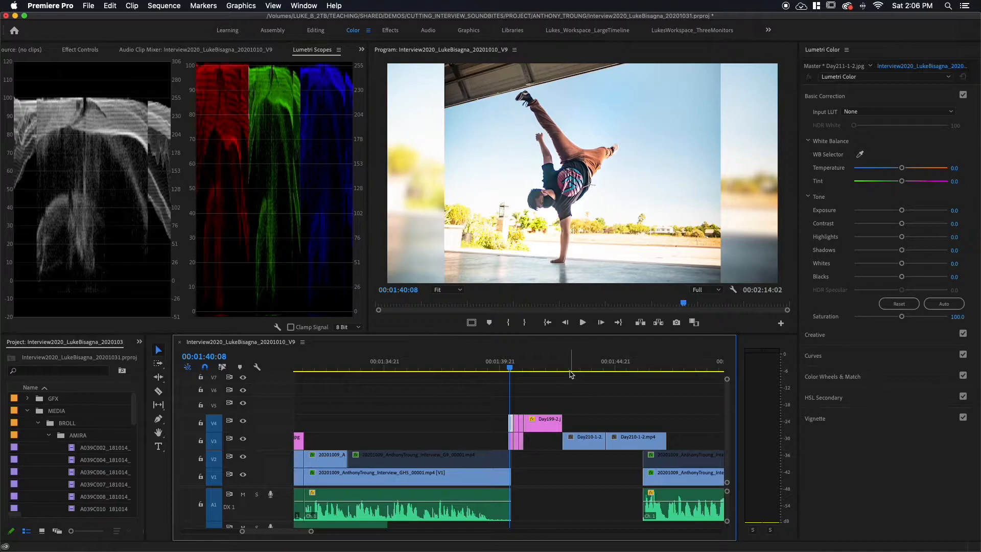
key("=")
key("=")
left_click(514, 368)
left_click_drag(514, 368, 521, 369)
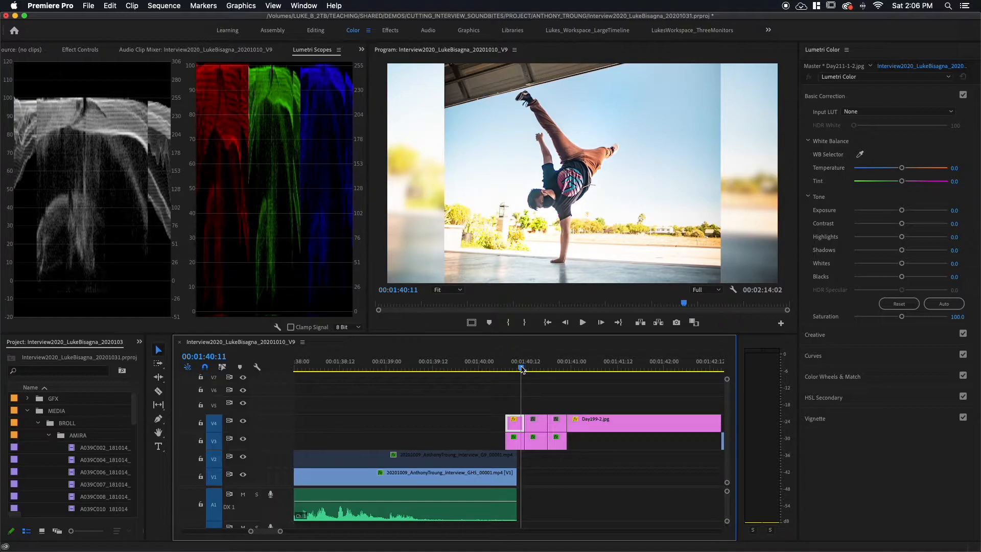
left_click(514, 446)
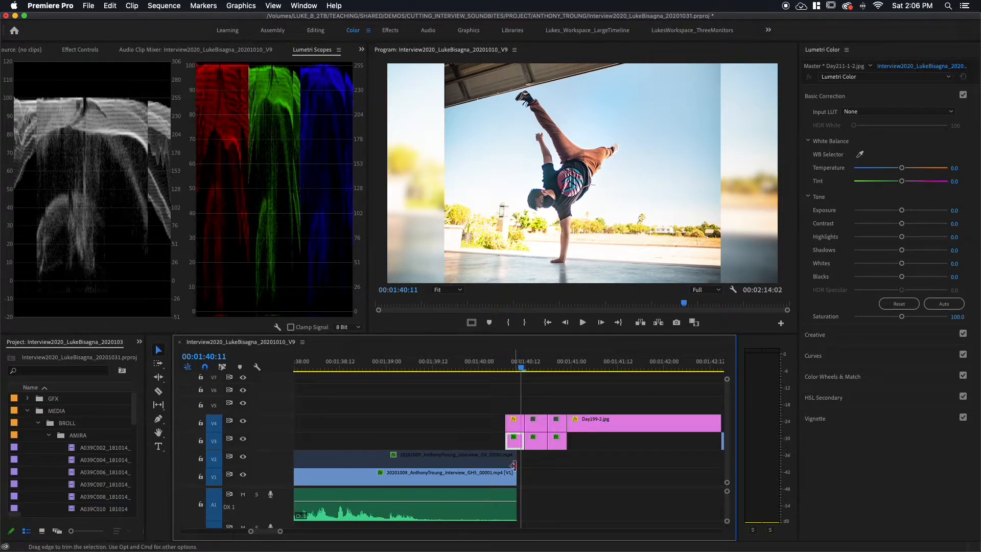
right_click(513, 444)
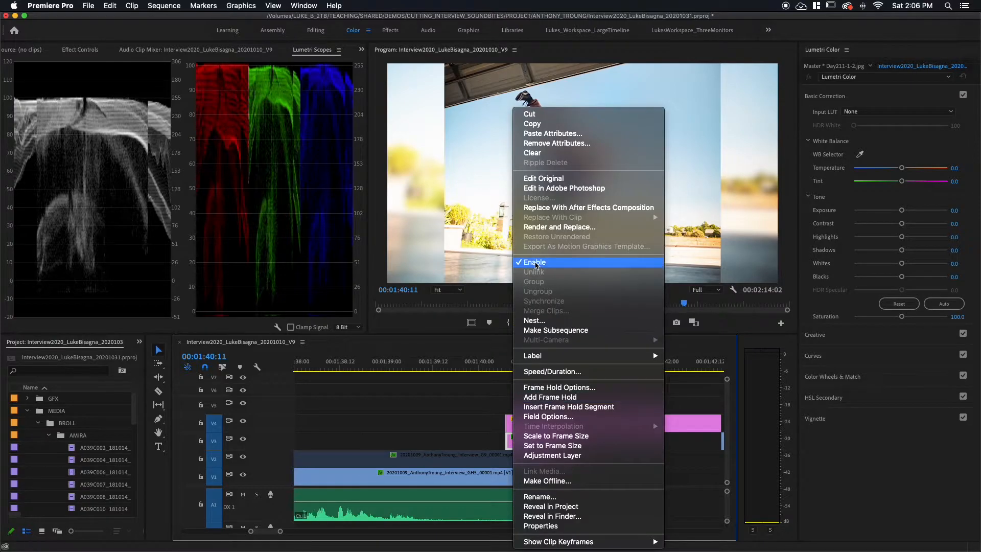
left_click(534, 262)
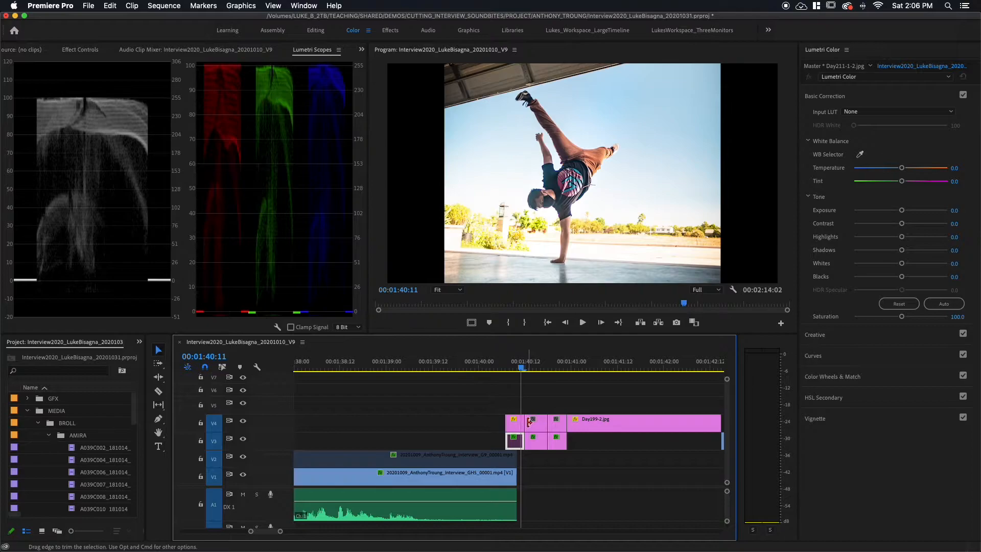
Step: Set the exposure of the Day211-1-2.jpg photo on track V4 to -0.5, contrast to 45.7 and saturation to 125.0
left_click(517, 425)
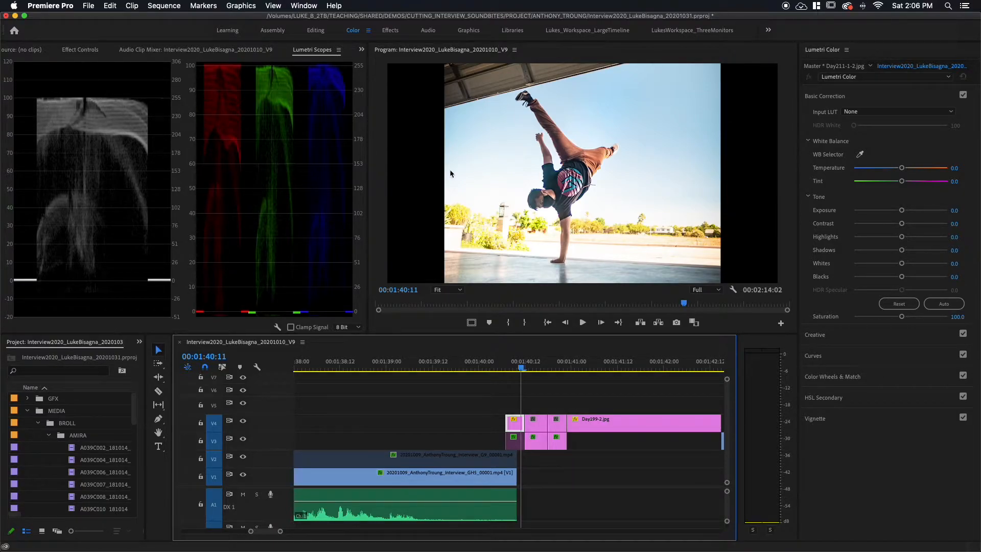
left_click_drag(900, 211, 896, 213)
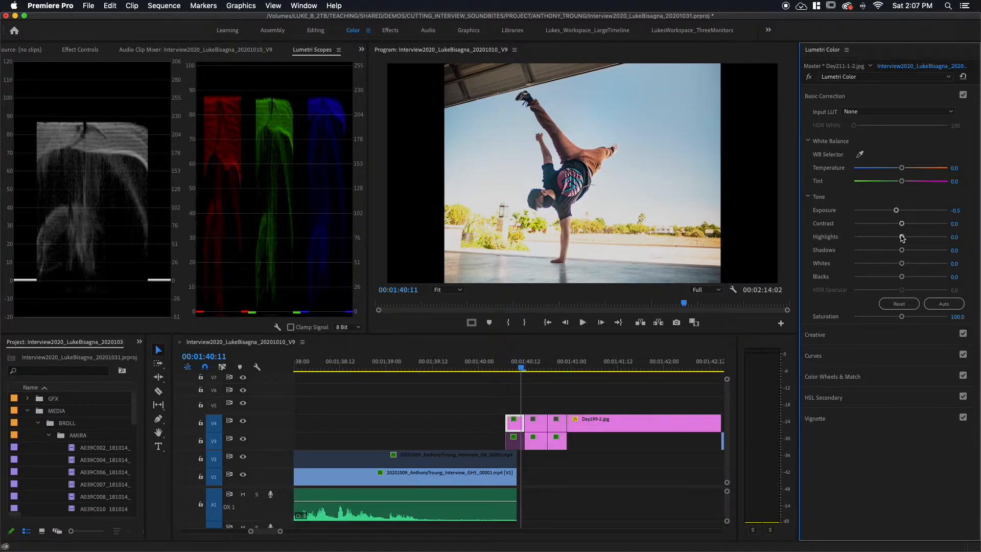
left_click_drag(902, 223, 922, 226)
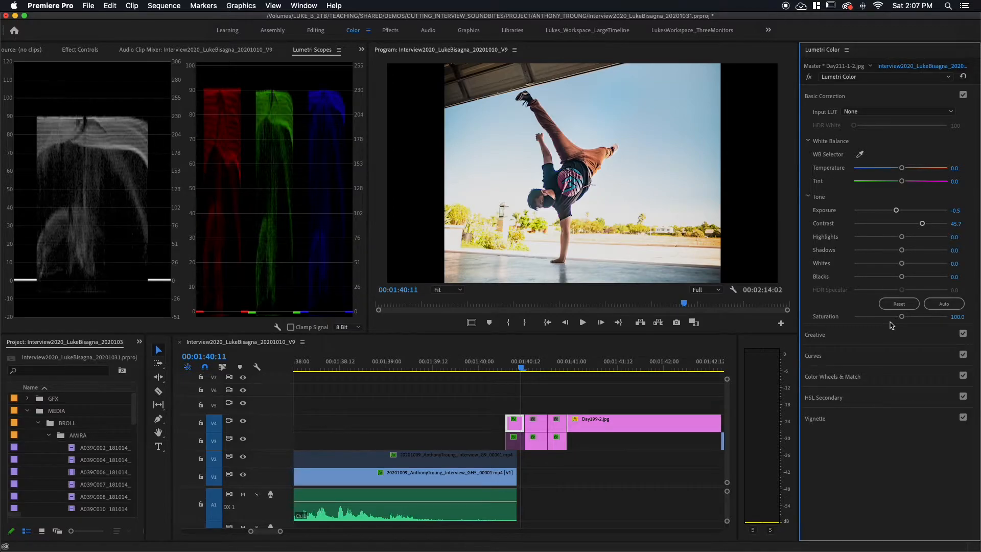
left_click_drag(901, 316, 913, 318)
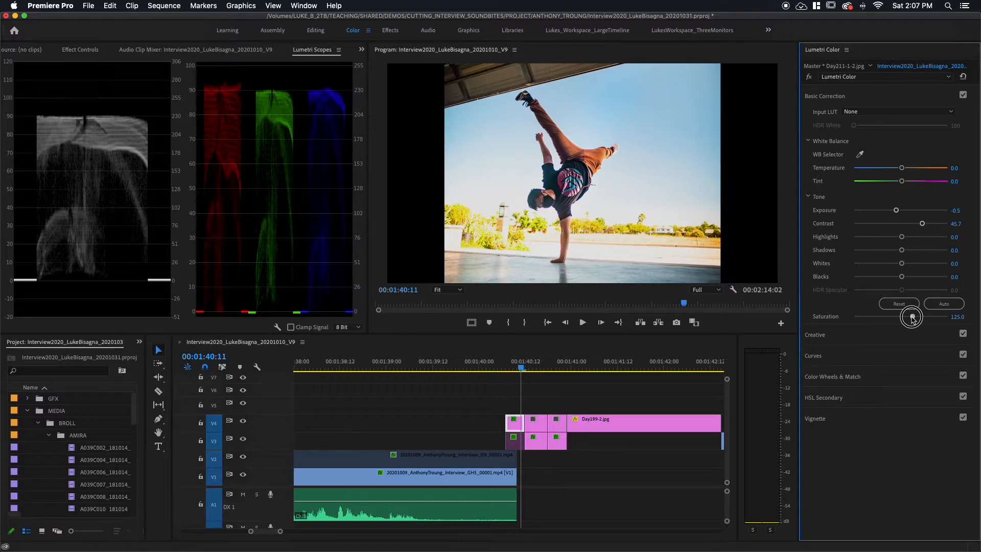
left_click_drag(912, 318, 912, 317)
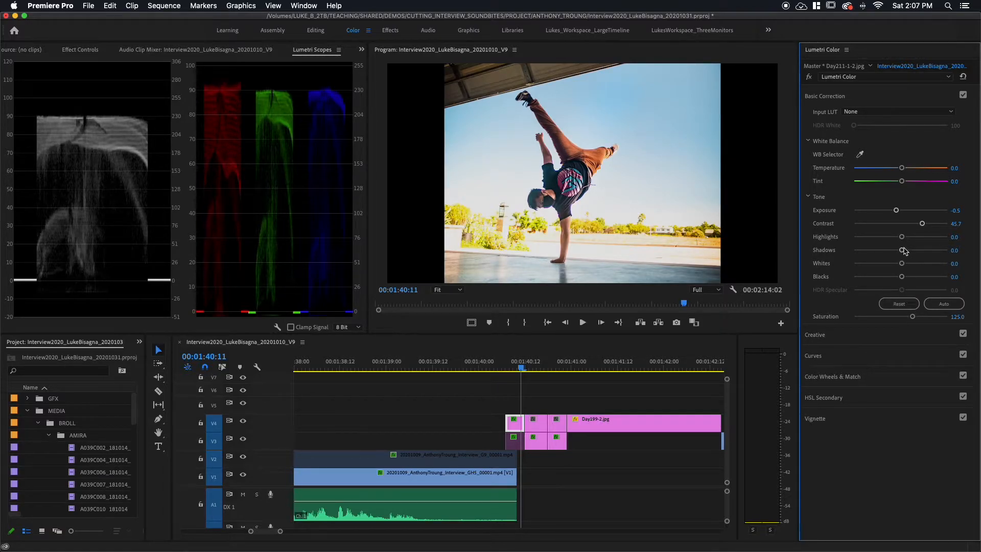
Step: Lower the V4 photo's highlights to -22.8 and its whites to -21.7
left_click_drag(902, 240, 890, 243)
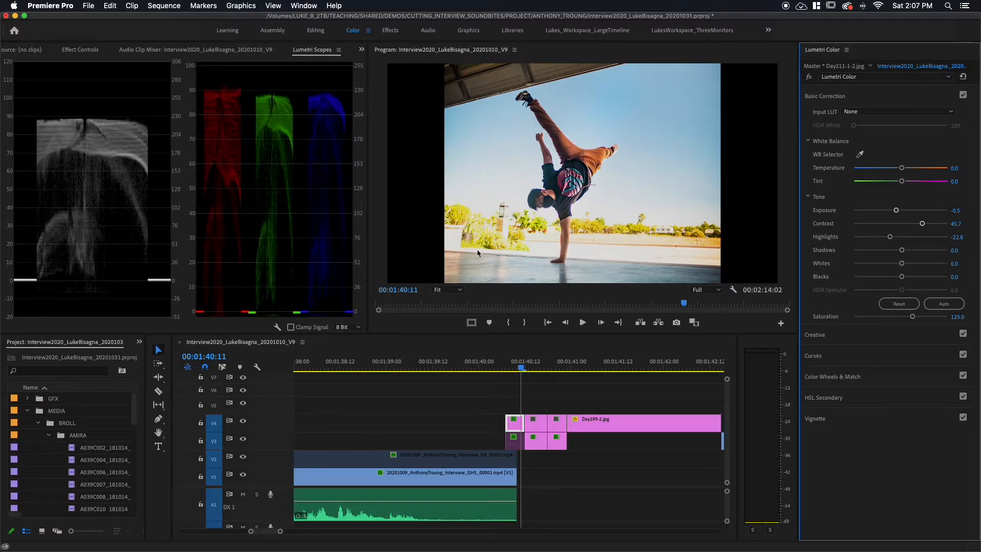
left_click_drag(902, 263, 890, 266)
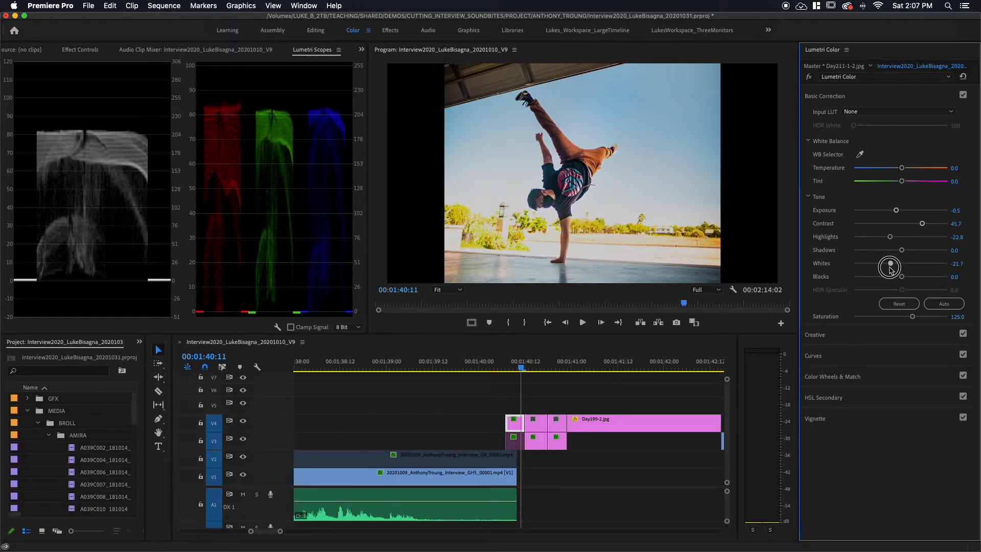
left_click_drag(890, 267, 890, 267)
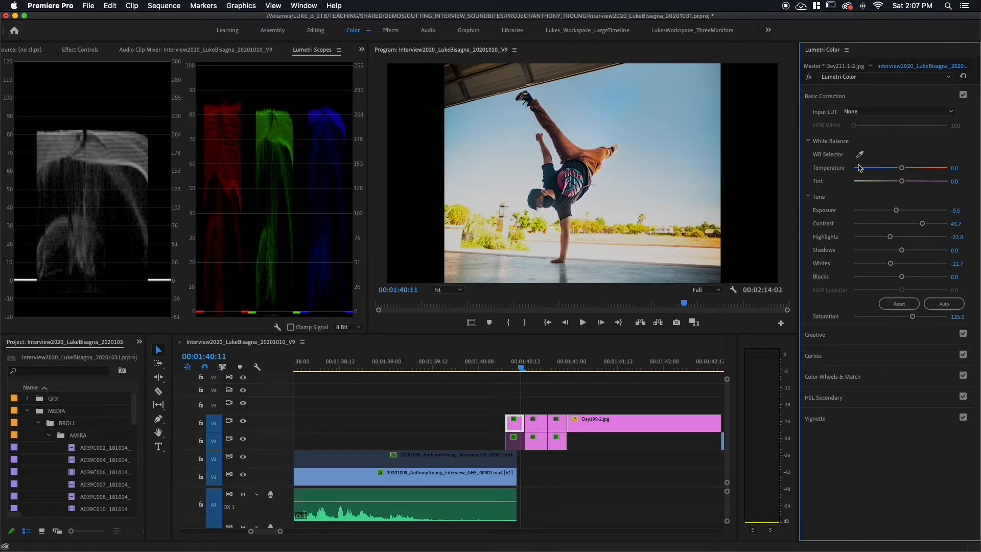
Step: Set the temperature of the Day211-1-2.jpg photo on track V4 to -5.4 and open its hue saturation curves
left_click_drag(902, 168, 897, 169)
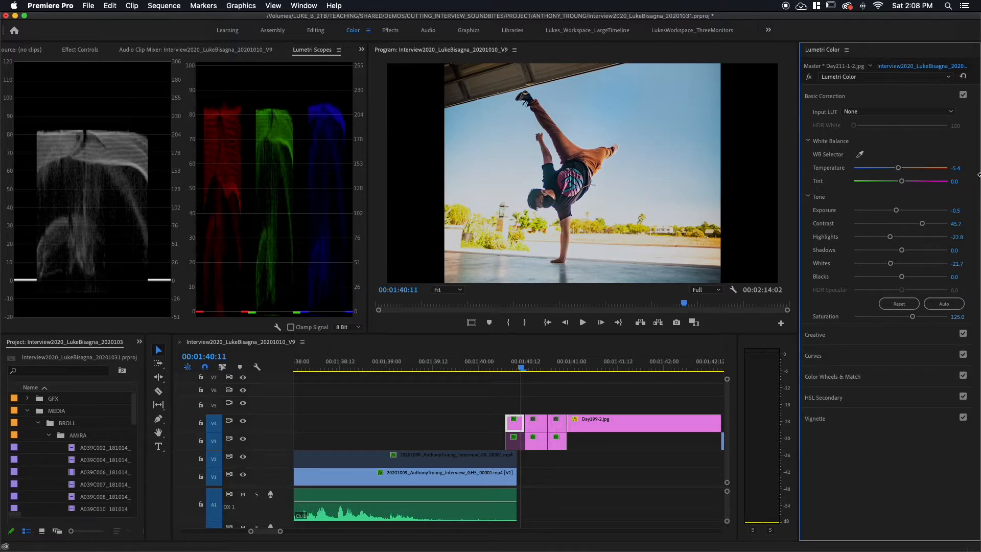
left_click(883, 360)
scroll(884, 342, "down", 5)
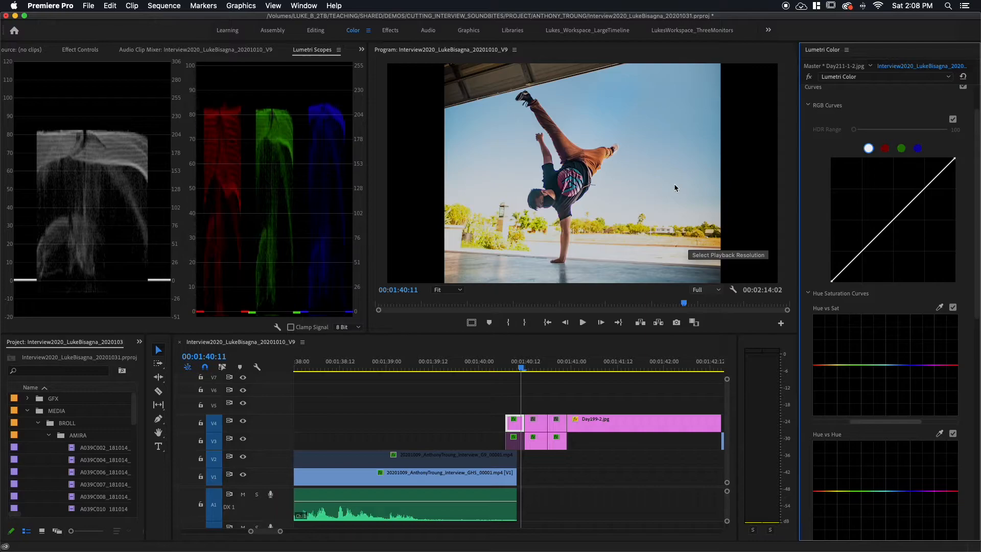
scroll(881, 338, "down", 1)
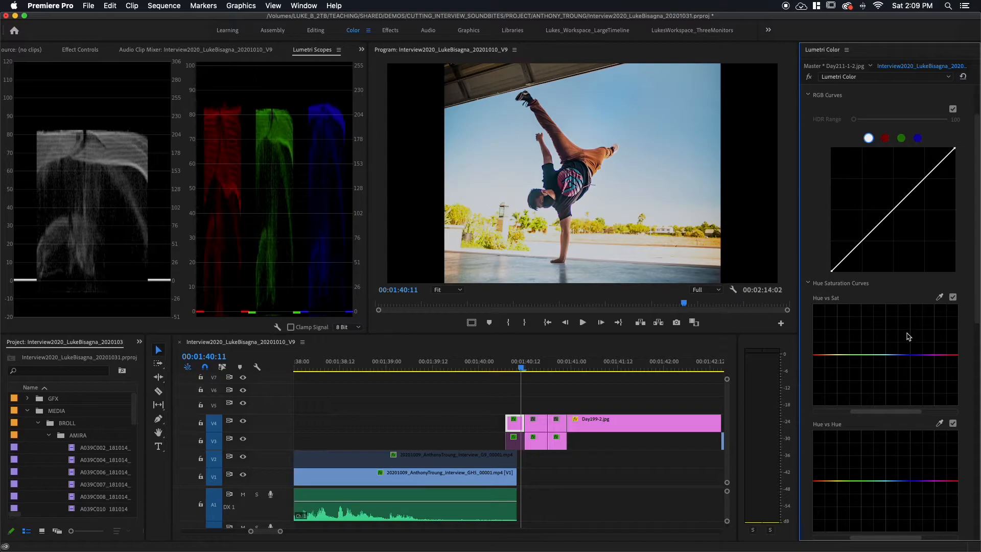
Step: Add control points around the sky's blue on the Hue vs Sat curve and raise the middle one slightly to boost that blue
left_click(940, 297)
left_click(895, 357)
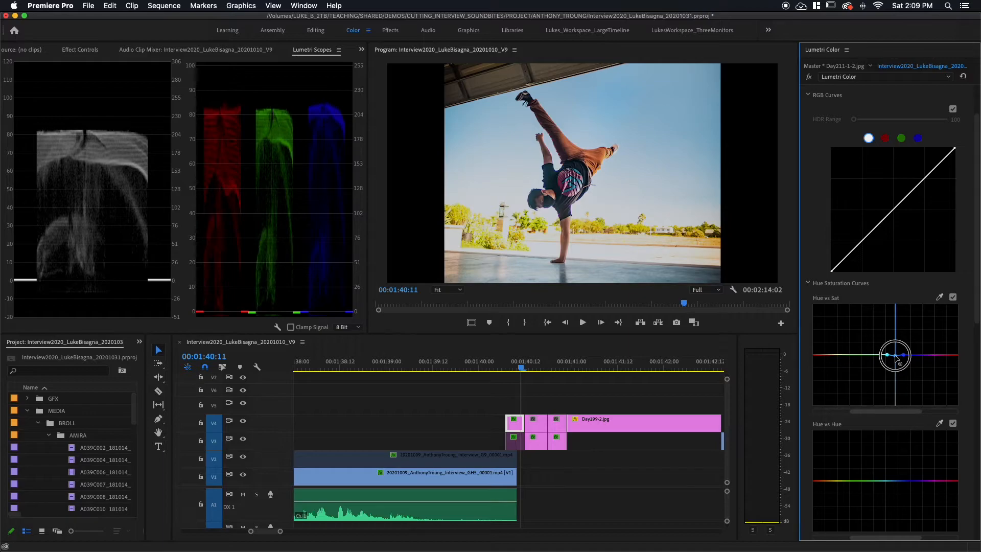
left_click_drag(895, 357, 893, 390)
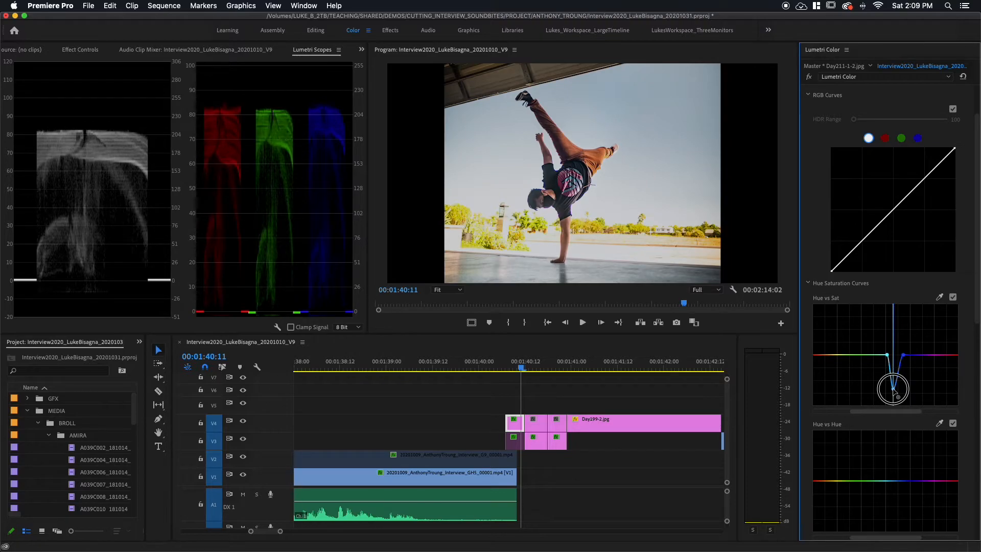
left_click_drag(893, 389, 894, 341)
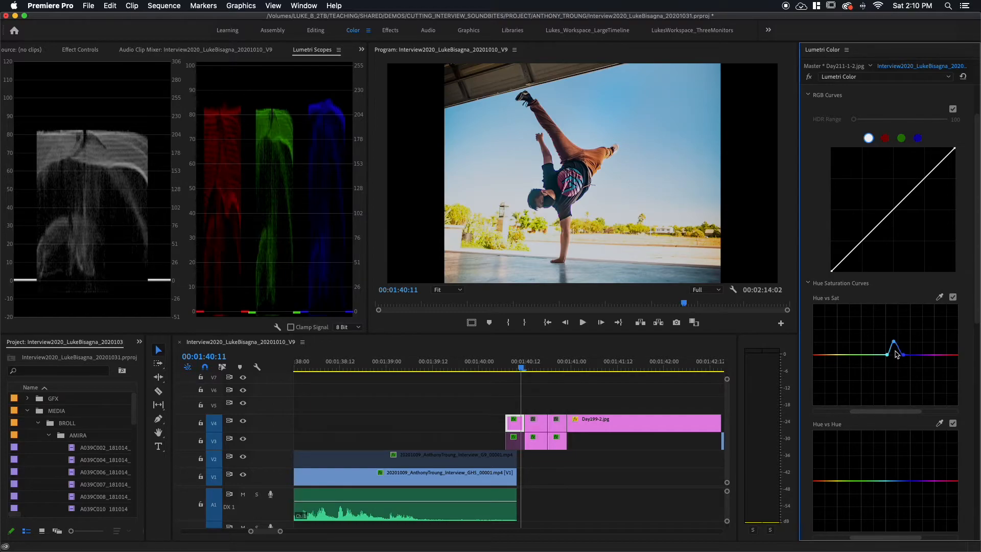
Step: Compare the handstand photo with and without the Hue vs Sat curve adjustment, leaving the adjustment enabled
left_click(953, 297)
left_click(953, 298)
left_click(953, 297)
left_click(953, 298)
Step: Compare the handstand photo with and without its entire Lumetri Color correction, leaving the effect switched on
scroll(902, 297, "up", 3)
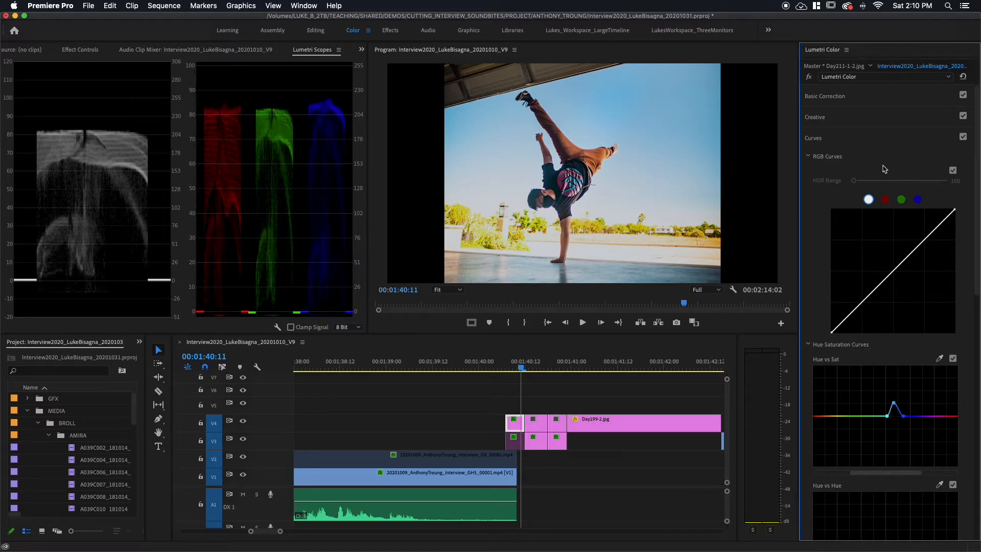
left_click(809, 77)
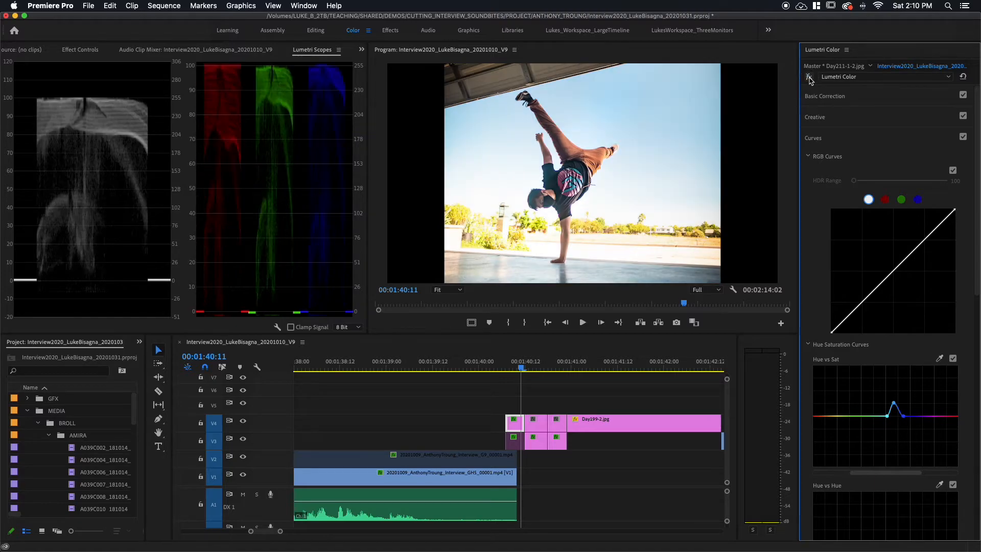
left_click(808, 77)
left_click(809, 78)
left_click(809, 78)
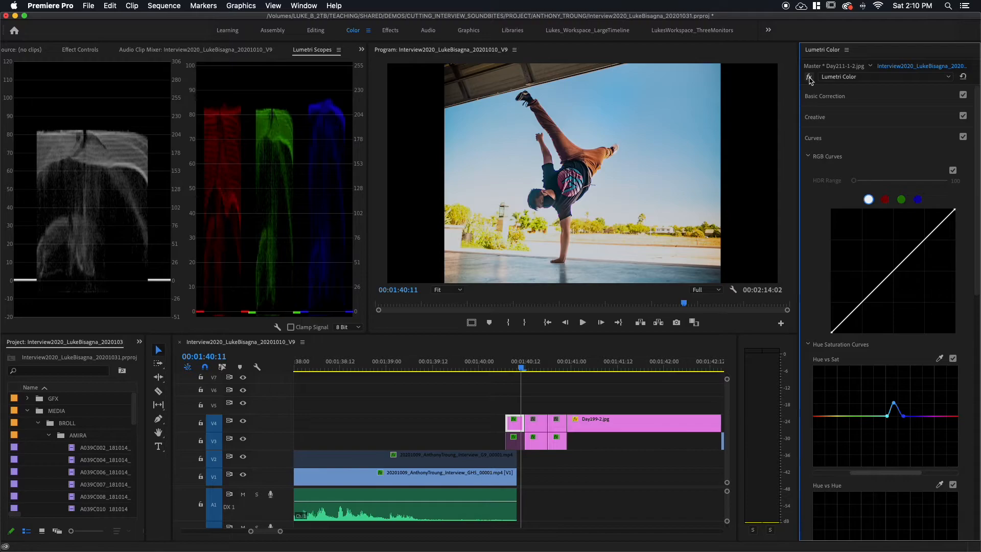
left_click(809, 77)
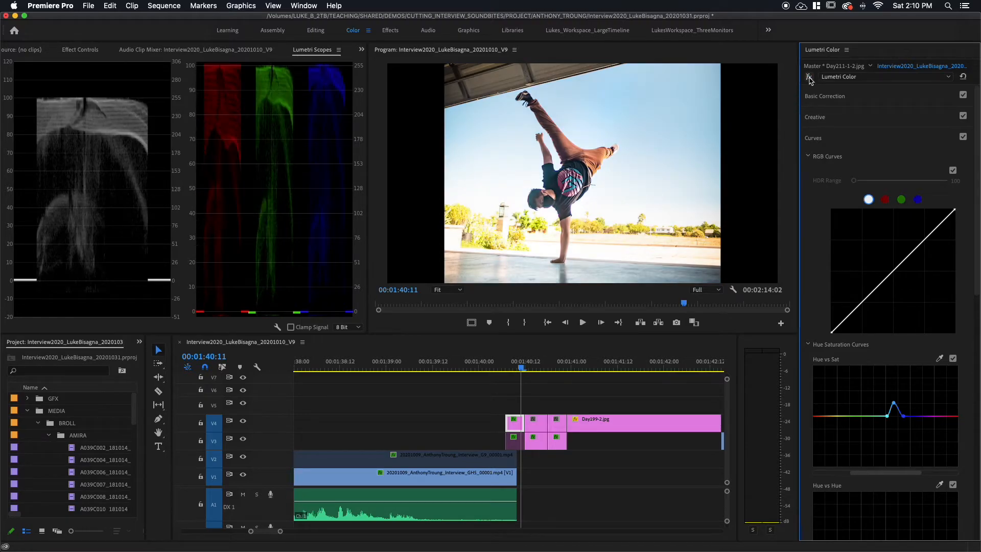
left_click(809, 77)
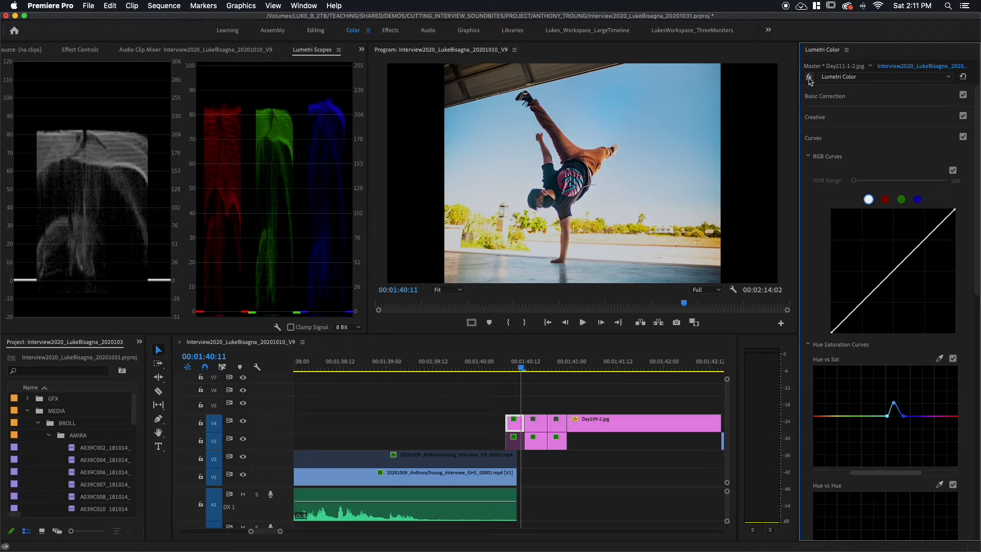
Step: Copy the V4 handstand photo's Lumetri Color effect and paste only that attribute onto its re-enabled blurred background copy on track V3
right_click(512, 431)
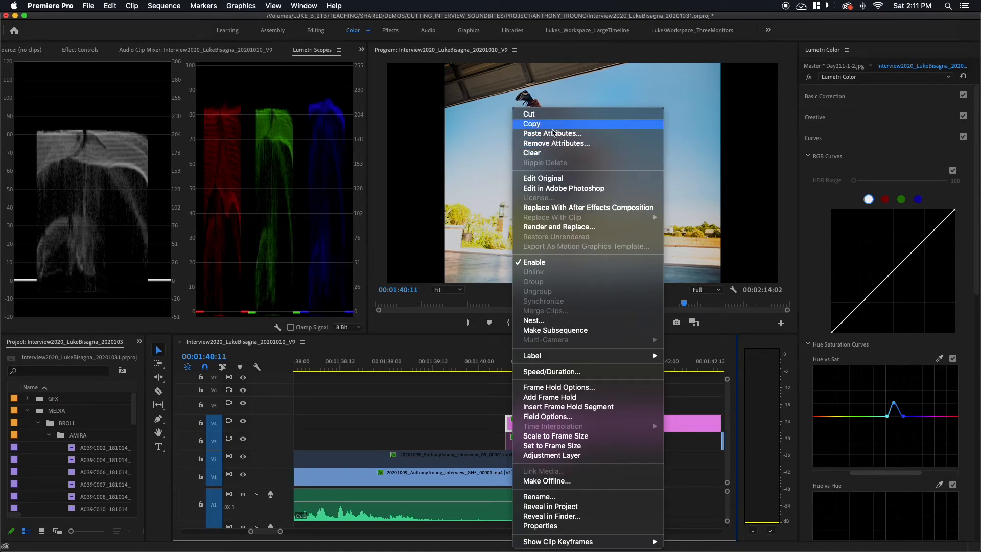
left_click(553, 124)
left_click(516, 445)
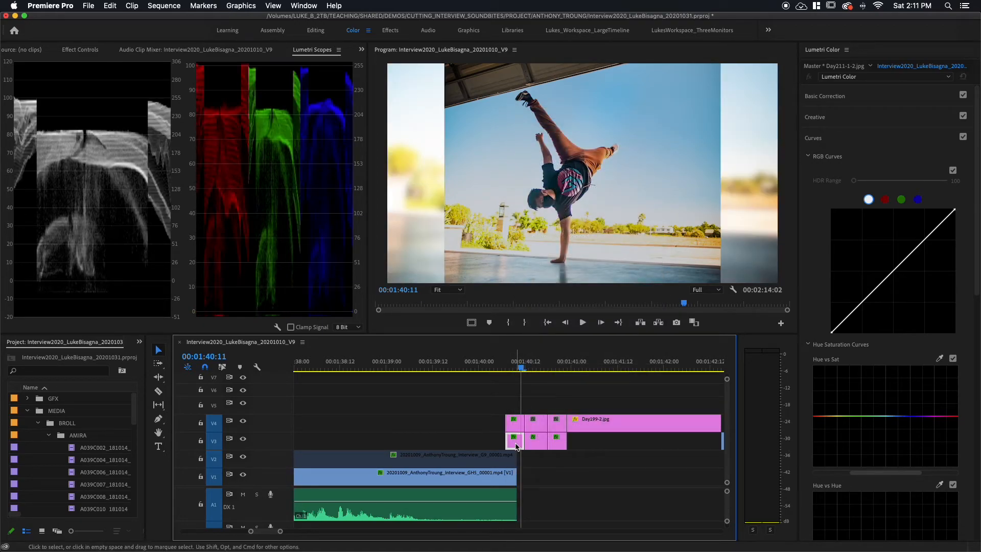
right_click(516, 446)
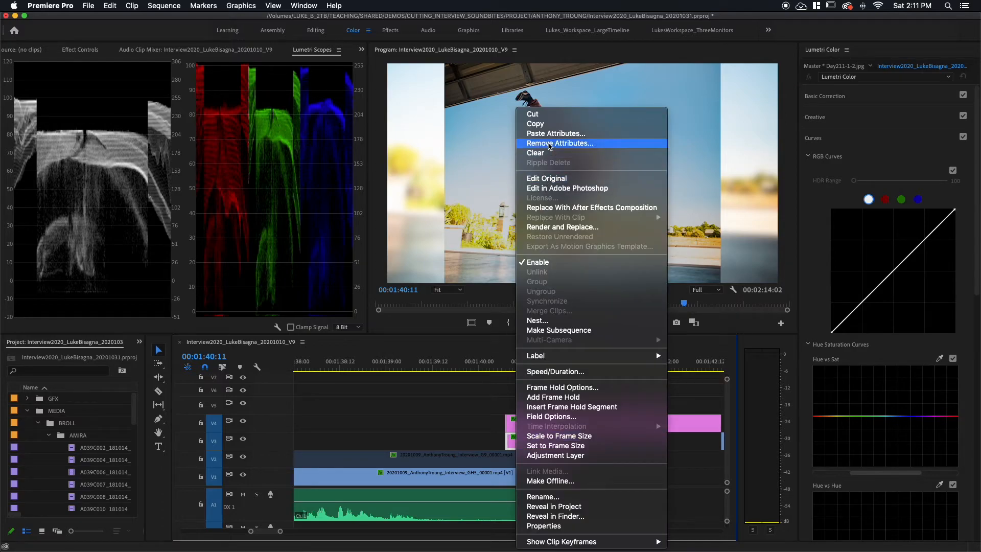
left_click(552, 134)
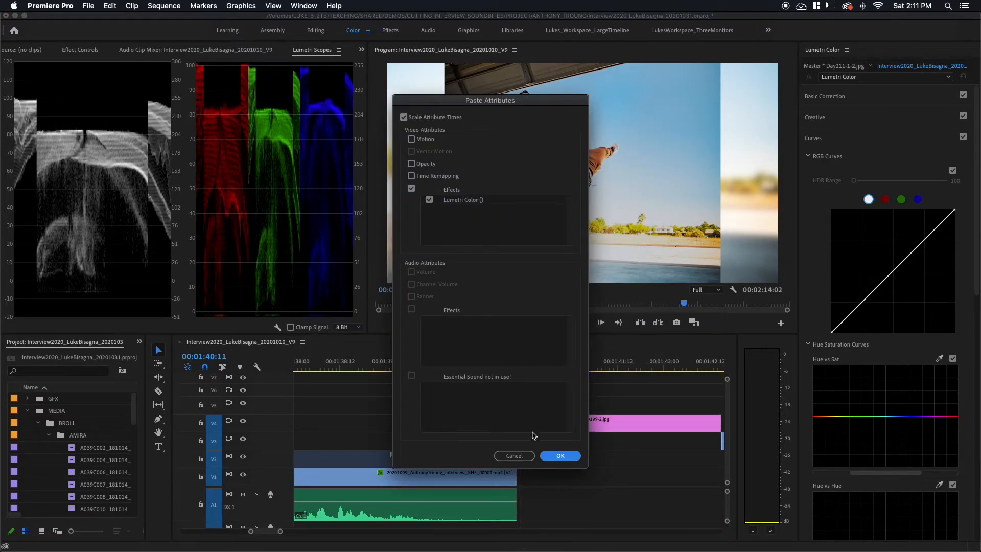
left_click(558, 456)
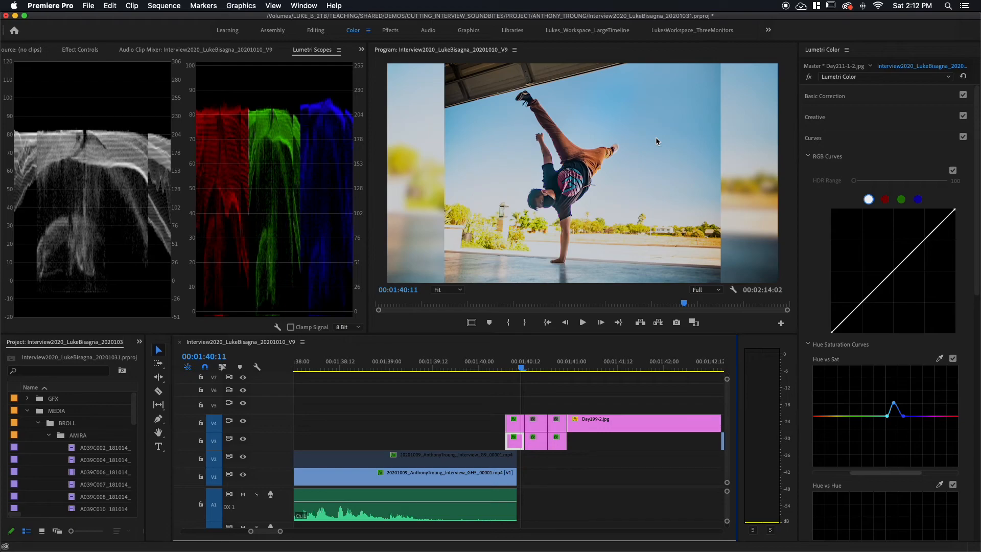
key("backslash")
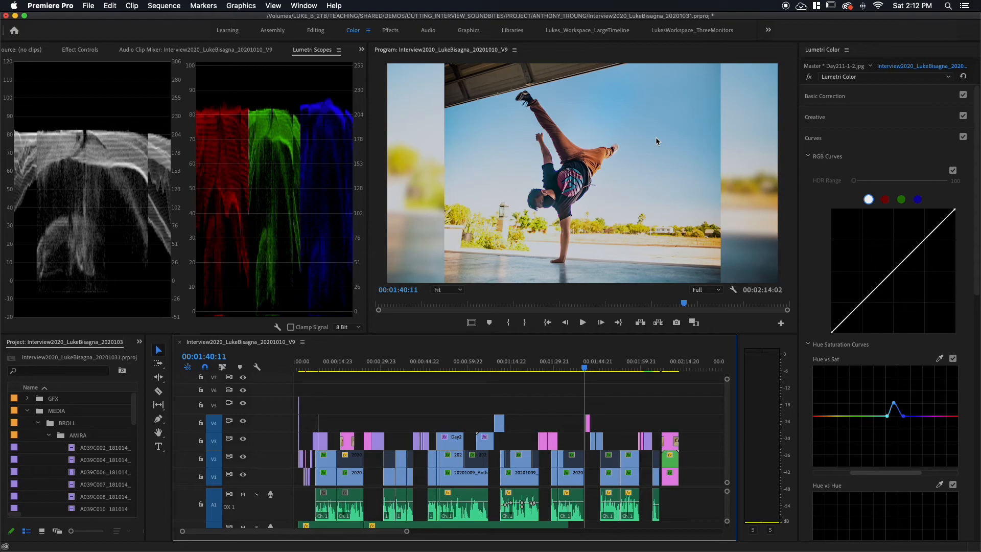